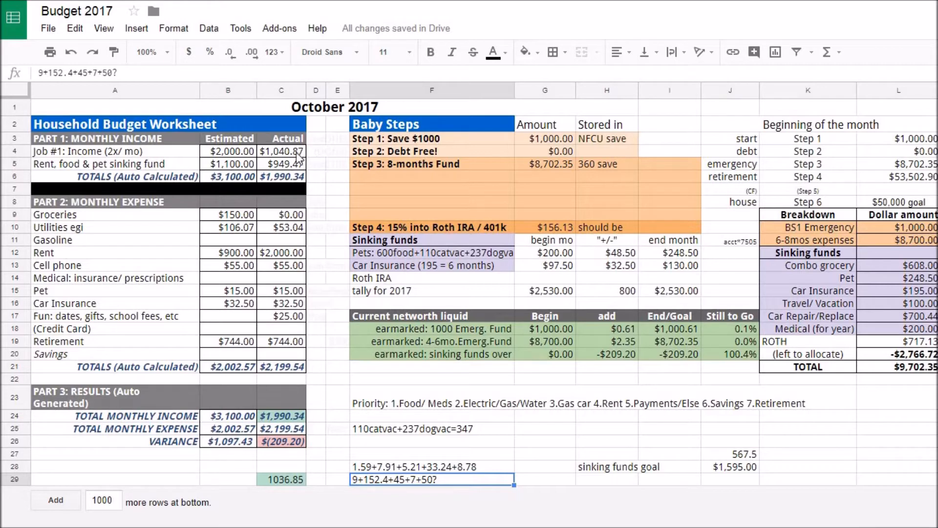
- Add the second paycheck of 1036.85 to the actual Job #1 income formula, making it =1040.87+1036.85
{"action": "left_click", "coordinate": [272, 155]}
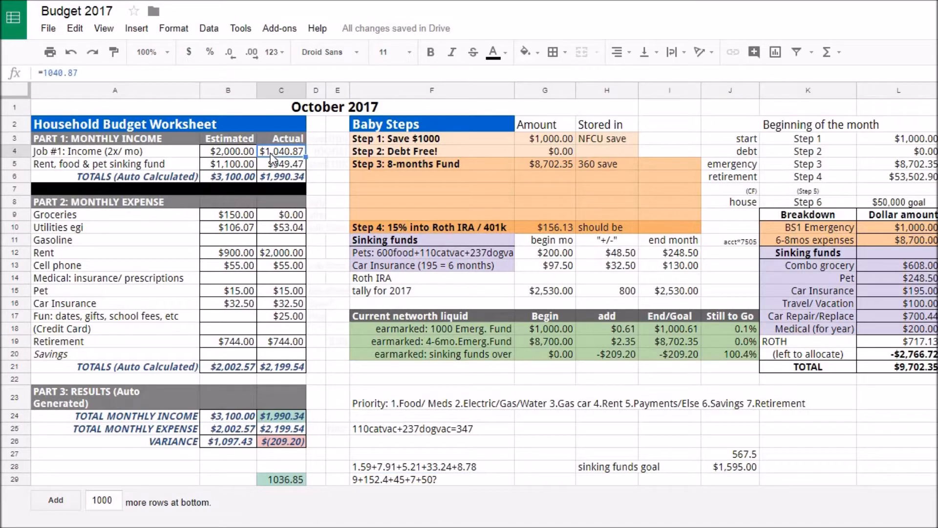
{"action": "left_click", "coordinate": [242, 74]}
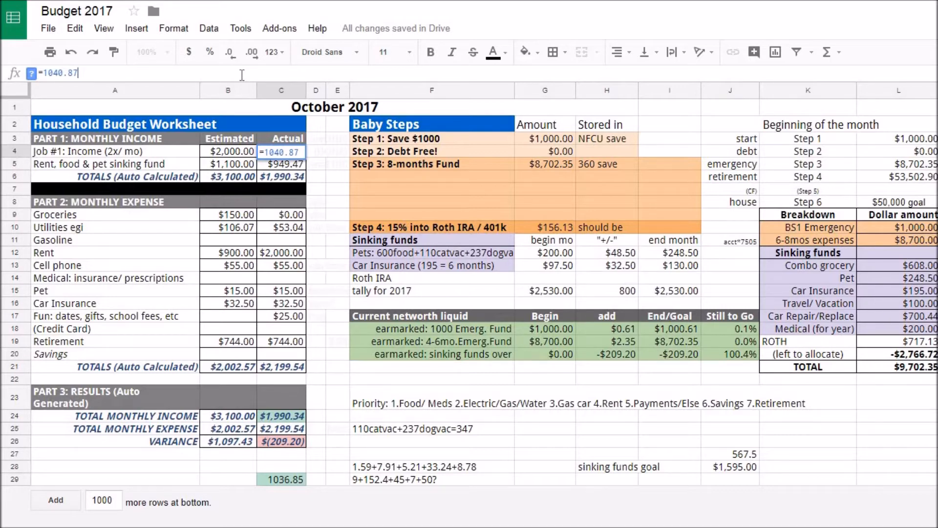
{"action": "type", "text": "+1036.85"}
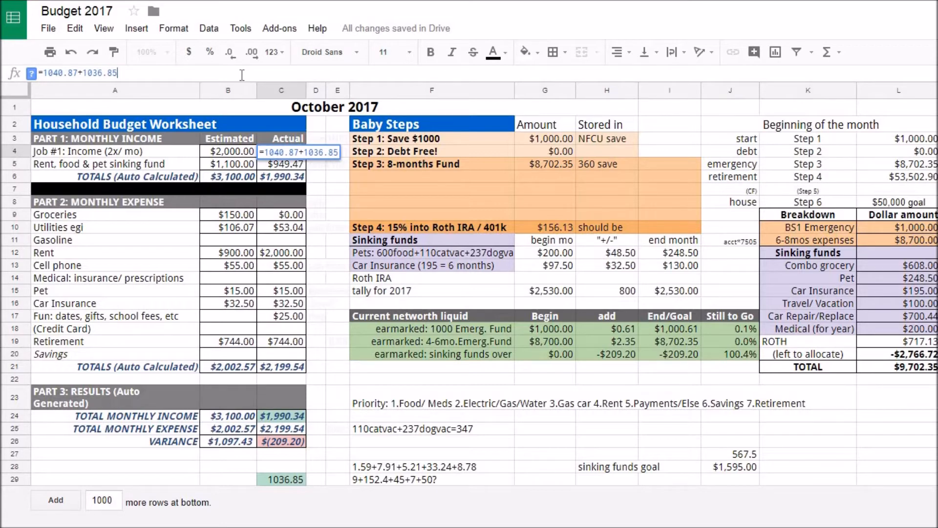
{"action": "key", "text": "Return"}
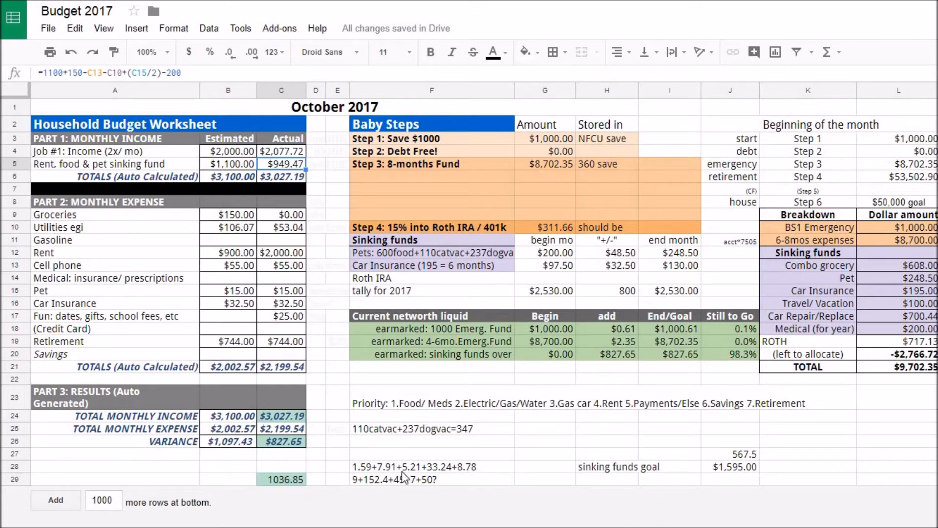
- Copy the grocery receipt sum from F28 into the actual Groceries cell and turn it into the formula =1.59+7.91+5.21+33.24+8.78
{"action": "left_click", "coordinate": [272, 216]}
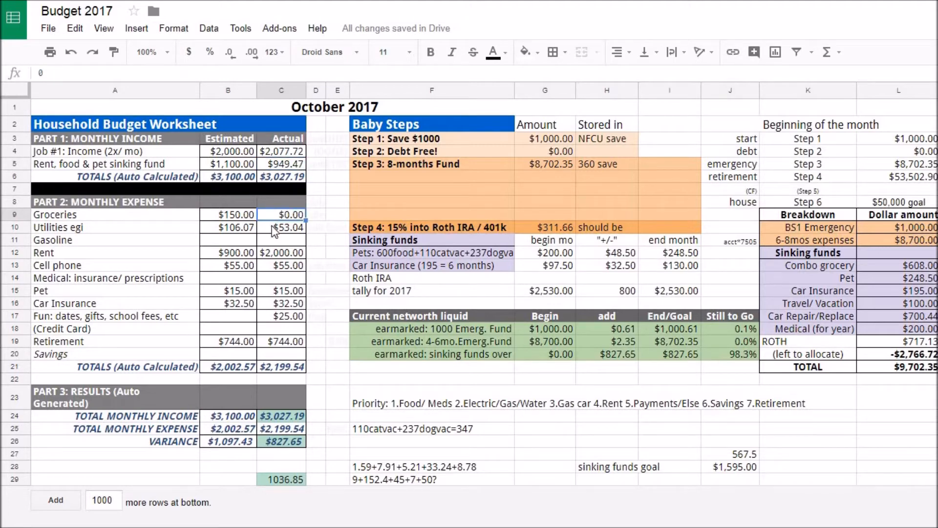
{"action": "left_click", "coordinate": [279, 317]}
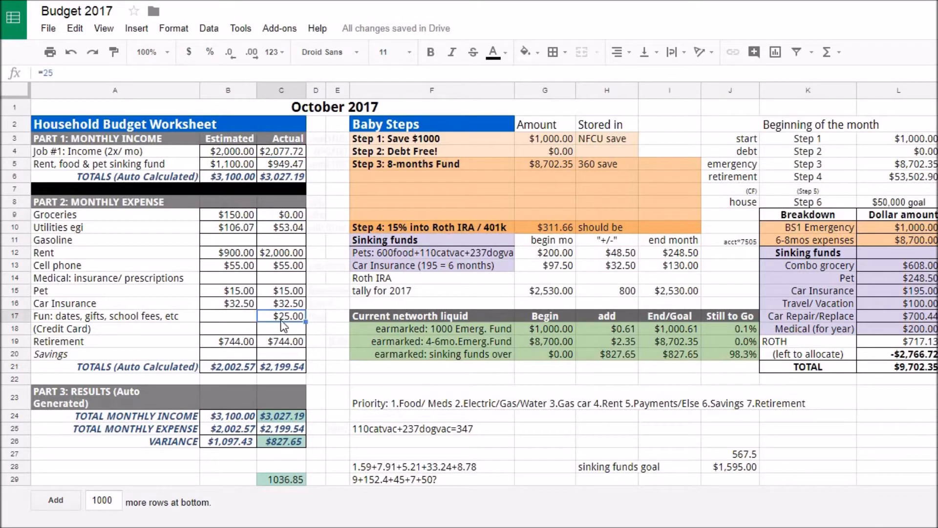
{"action": "left_click", "coordinate": [386, 470]}
{"action": "key", "text": "ctrl+c"}
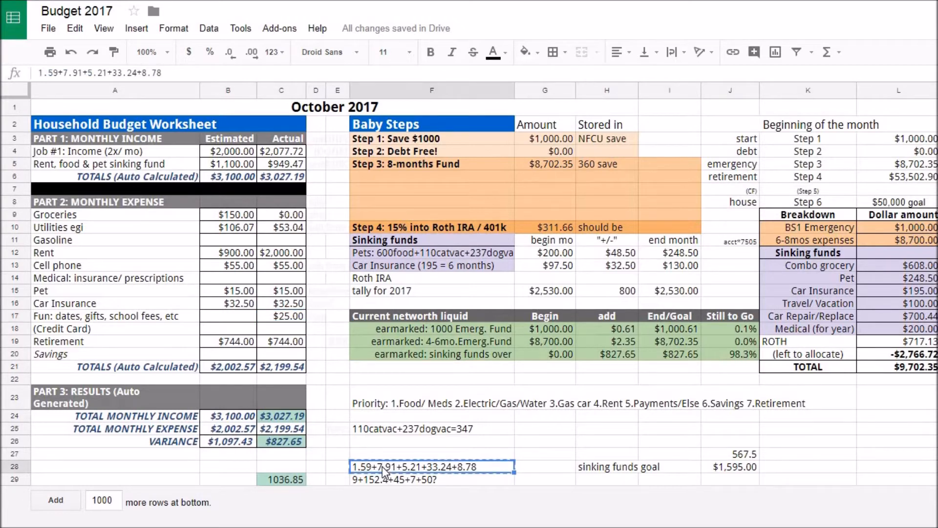
{"action": "left_click", "coordinate": [285, 217]}
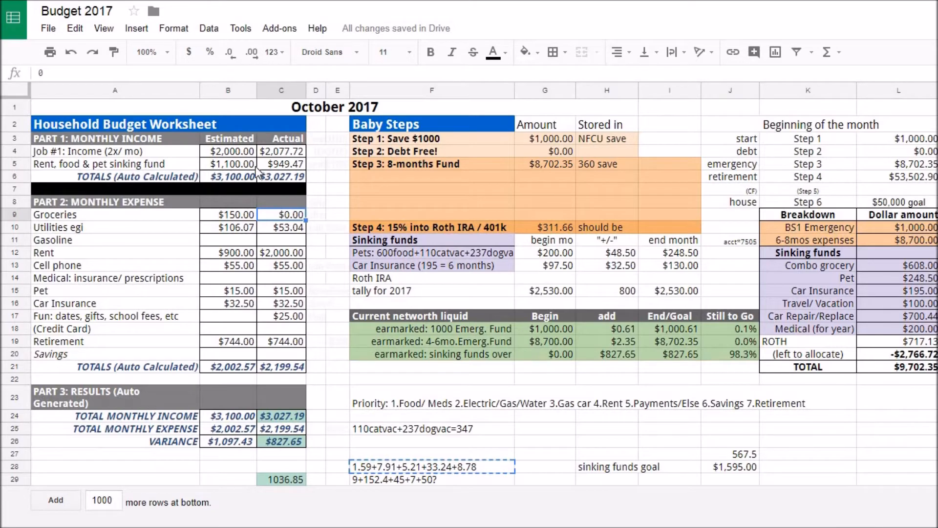
{"action": "key", "text": "ctrl+v"}
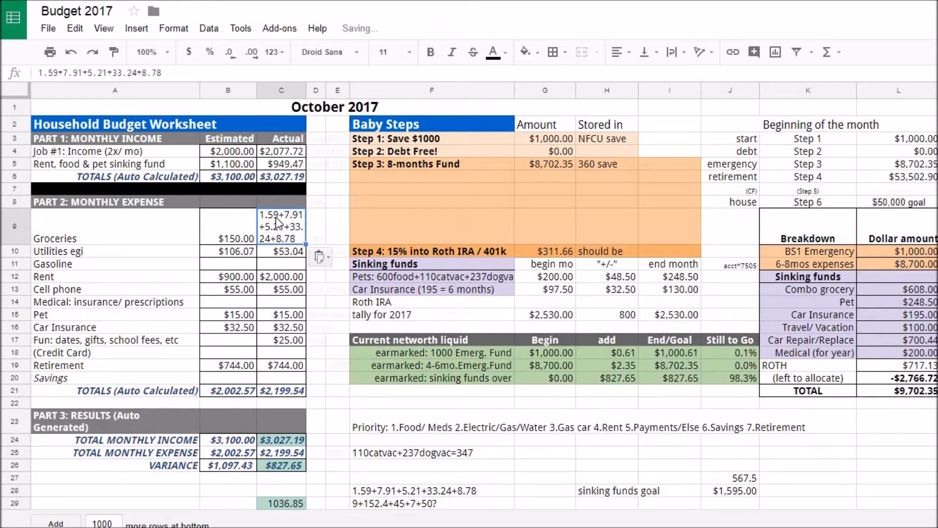
{"action": "left_click", "coordinate": [39, 74]}
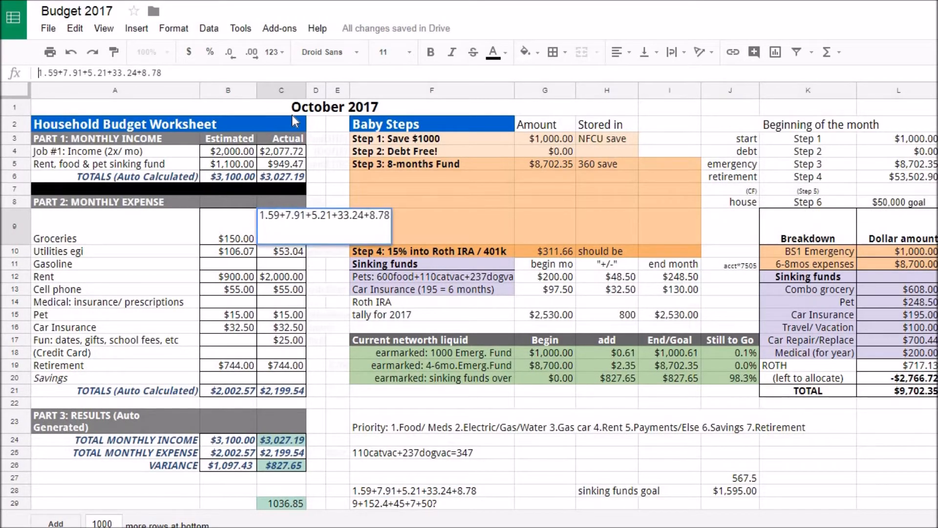
{"action": "type", "text": "="}
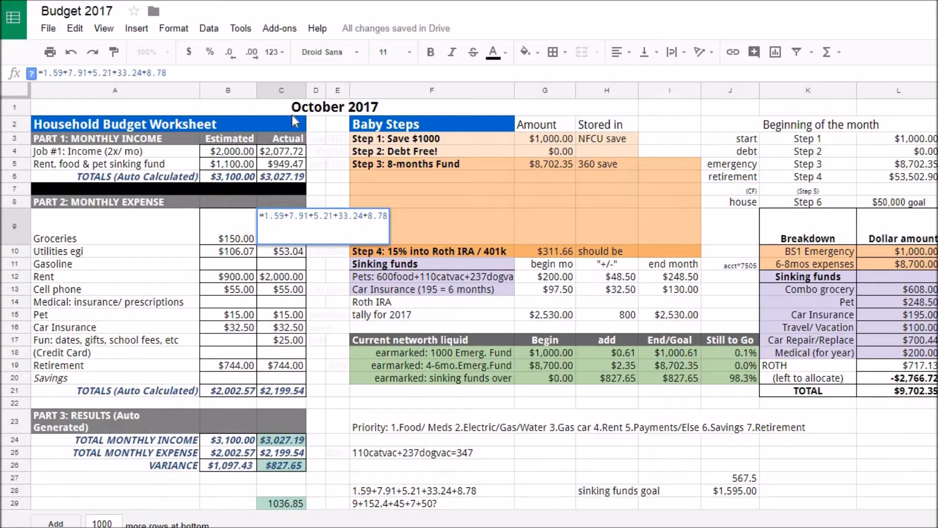
{"action": "key", "text": "Return"}
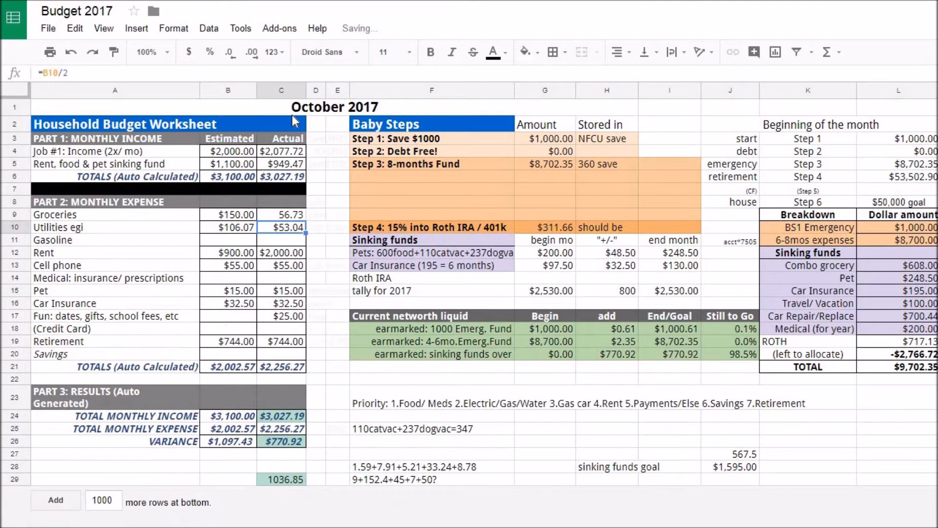
- Restore the border around the actual Groceries cell
{"action": "left_click", "coordinate": [289, 214]}
{"action": "left_click", "coordinate": [566, 51]}
{"action": "left_click", "coordinate": [650, 81]}
{"action": "left_click", "coordinate": [323, 316]}
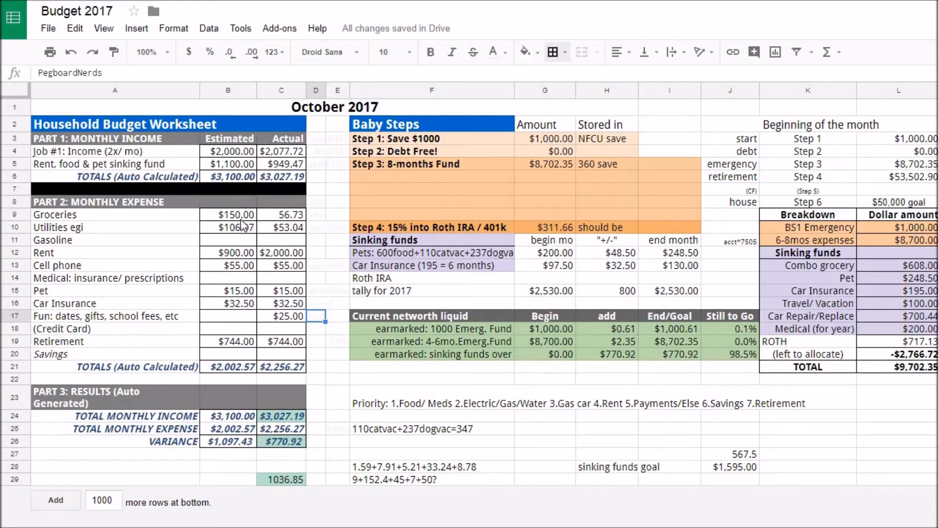
{"action": "left_click", "coordinate": [303, 214]}
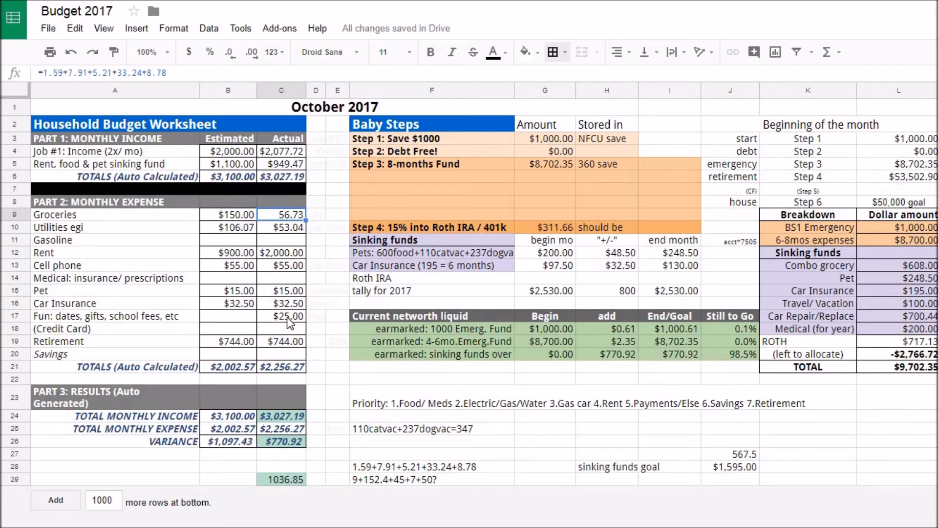
- Extend the actual Fun (dates, gifts, school fees) formula to =25+9+152.4+45+7+50
{"action": "left_click", "coordinate": [269, 319]}
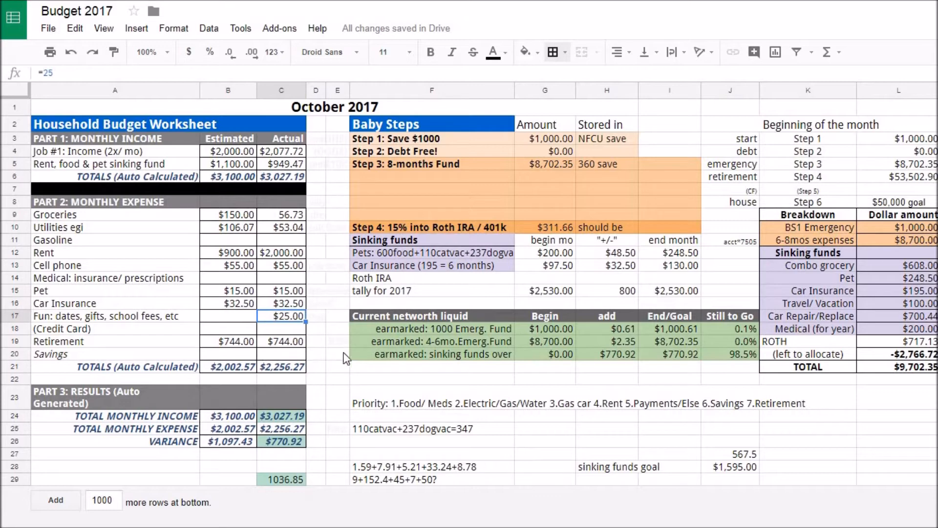
{"action": "left_click", "coordinate": [283, 346]}
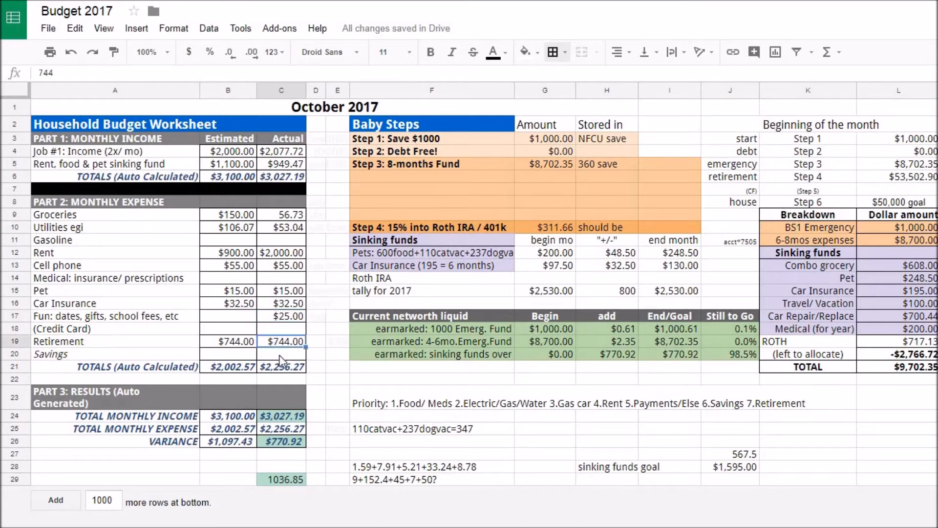
{"action": "left_click", "coordinate": [280, 318]}
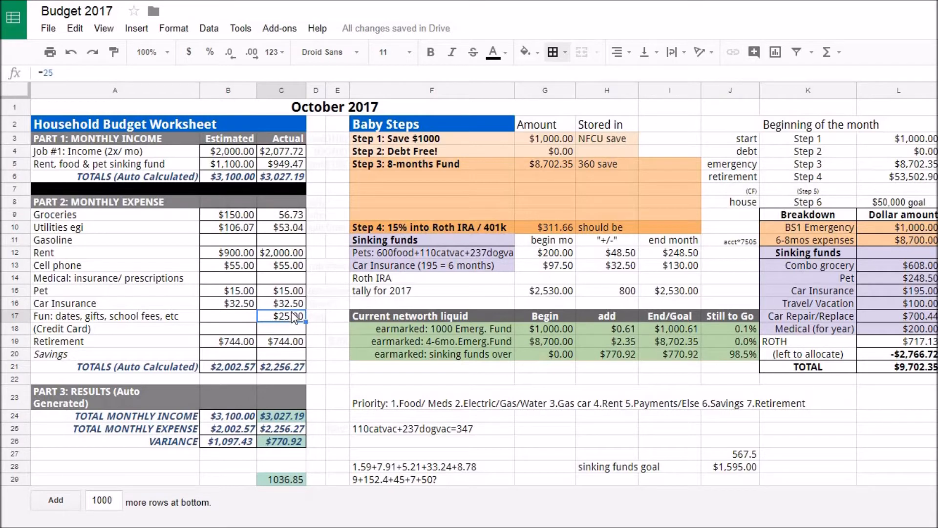
{"action": "left_click", "coordinate": [193, 73]}
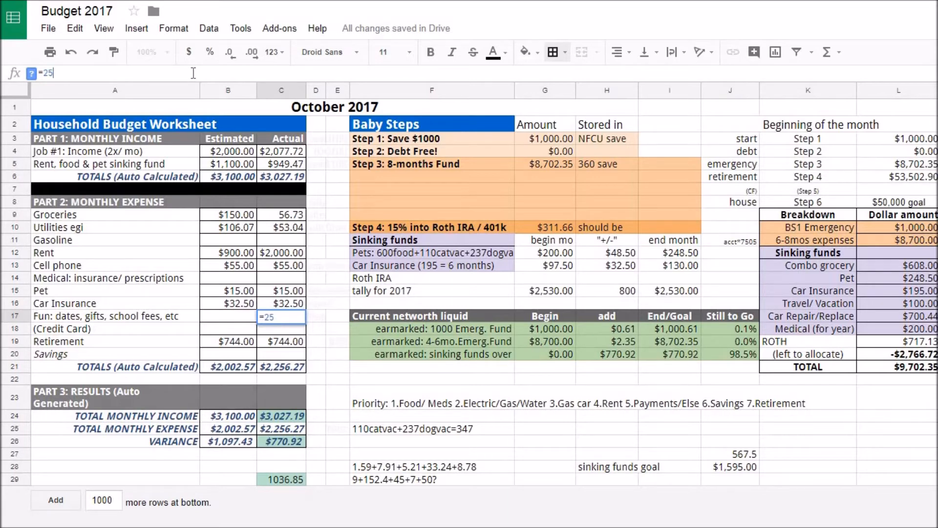
{"action": "type", "text": "+9+"}
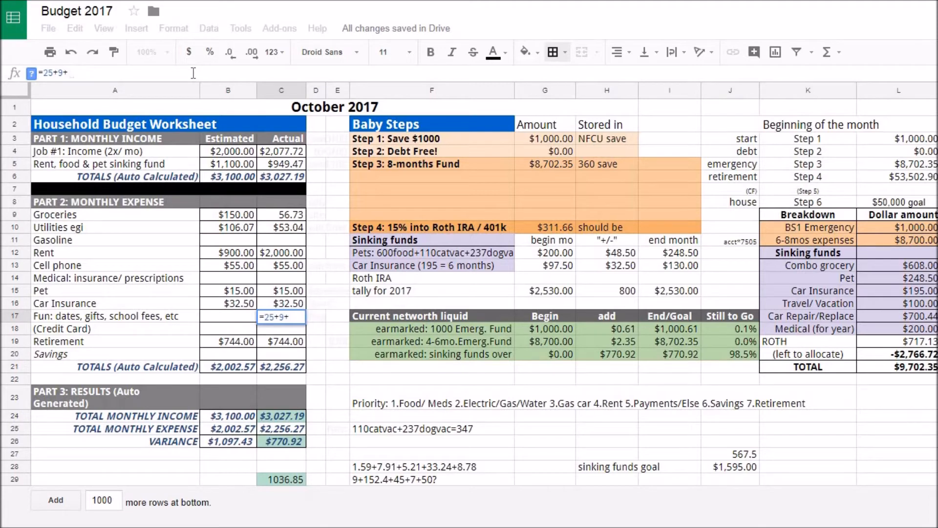
{"action": "type", "text": "152.4"}
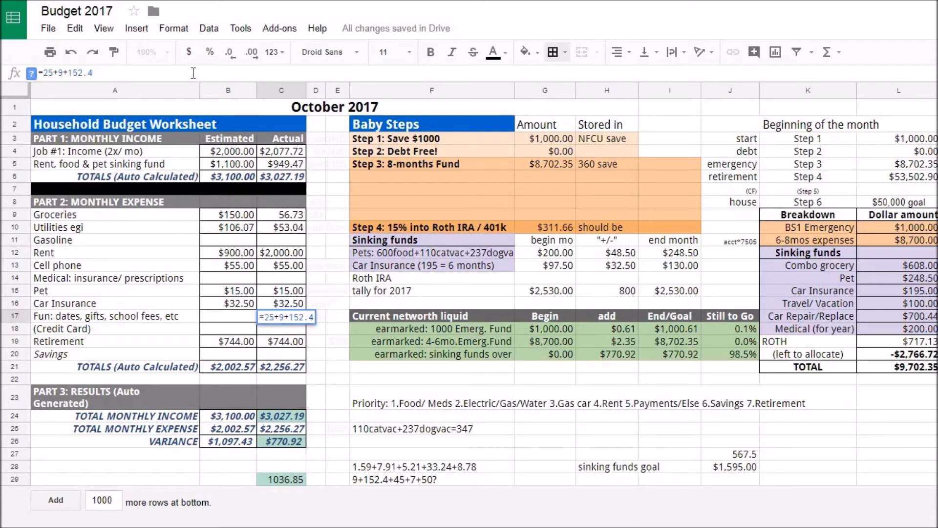
{"action": "type", "text": "+"}
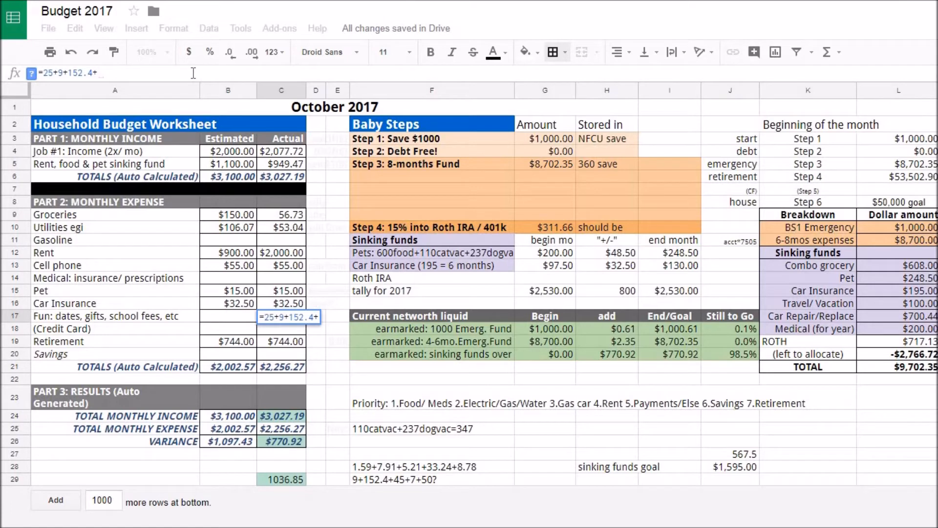
{"action": "type", "text": "45"}
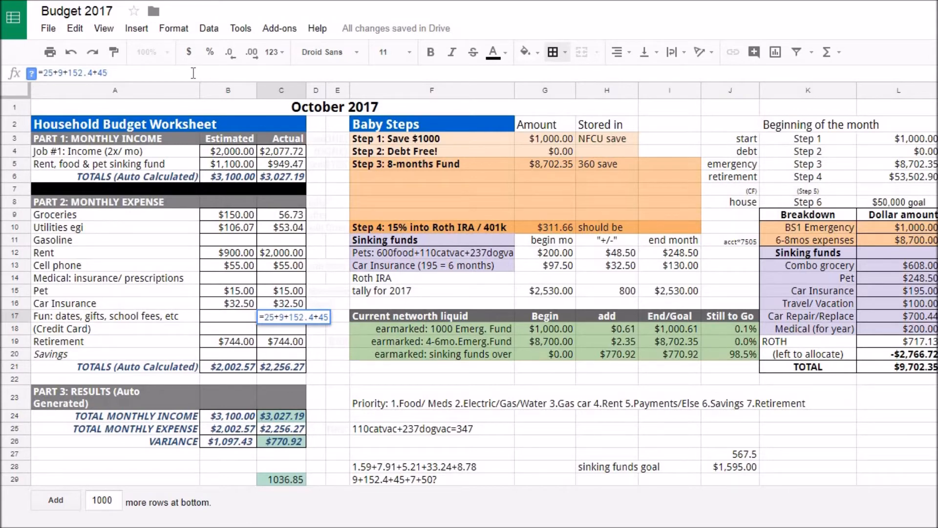
{"action": "type", "text": "+7"}
{"action": "type", "text": "+50"}
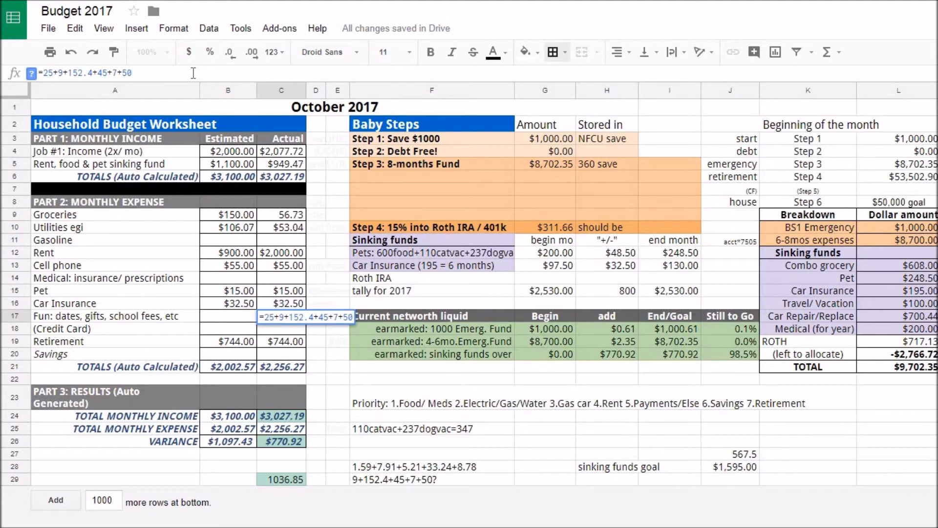
{"action": "key", "text": "Return"}
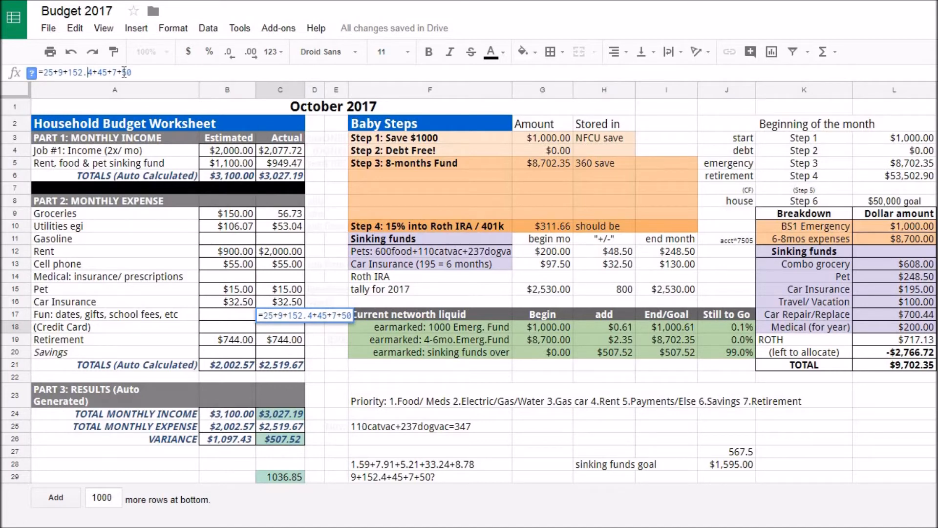
{"action": "left_click", "coordinate": [137, 73]}
{"action": "key", "text": "Return"}
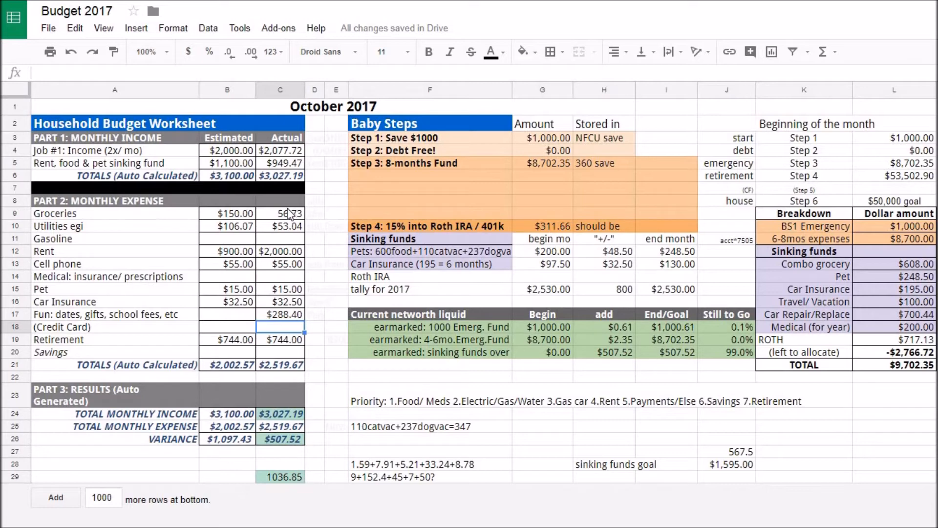
- Review the actual Job #1 income, Groceries, Fun, Retirement and Variance cells with their formulas
{"action": "left_click", "coordinate": [277, 151]}
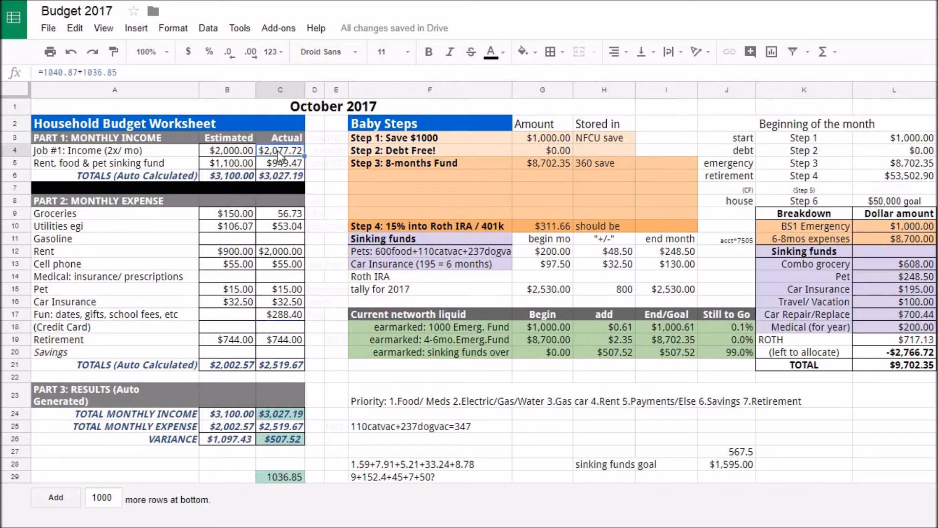
{"action": "left_click", "coordinate": [279, 216]}
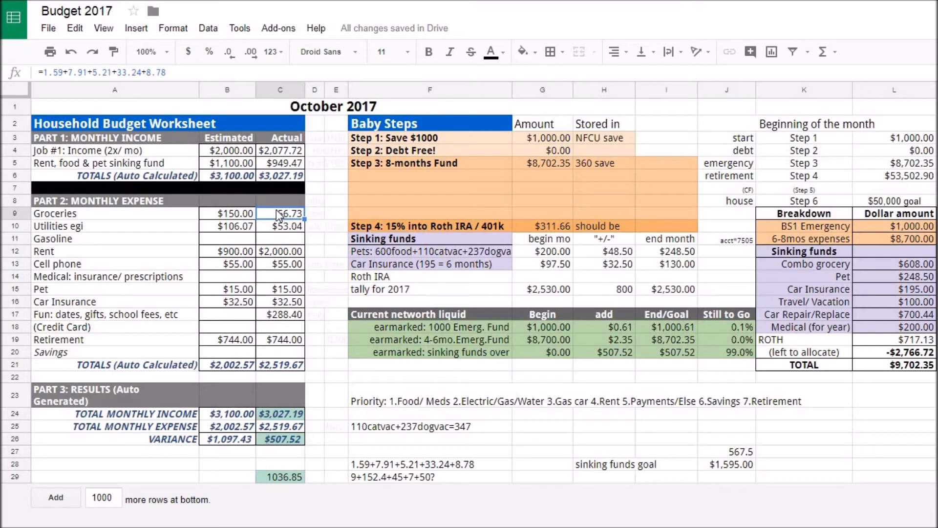
{"action": "left_click", "coordinate": [287, 316]}
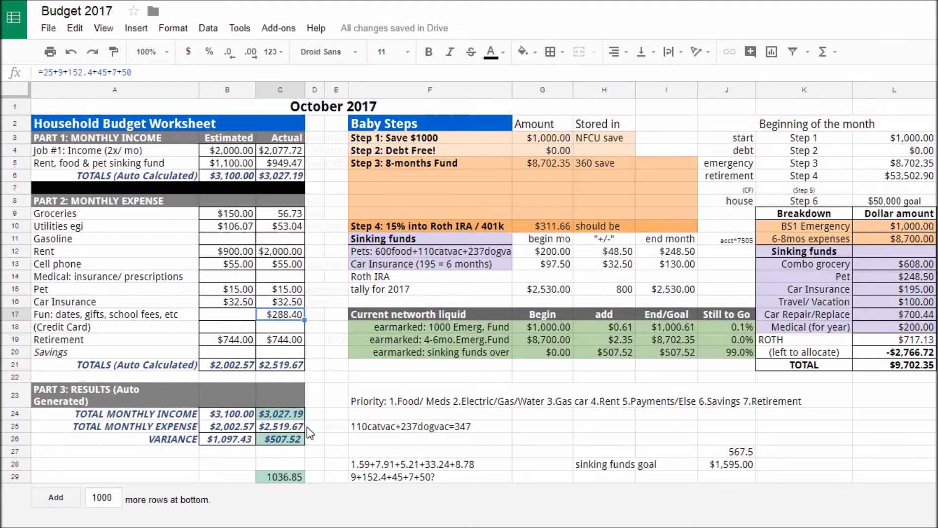
{"action": "left_click", "coordinate": [288, 341]}
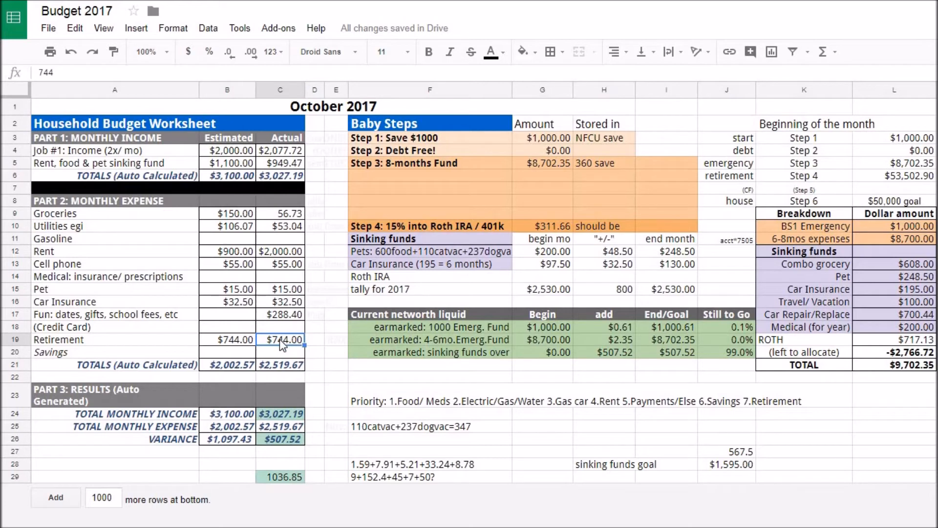
{"action": "left_click", "coordinate": [282, 442]}
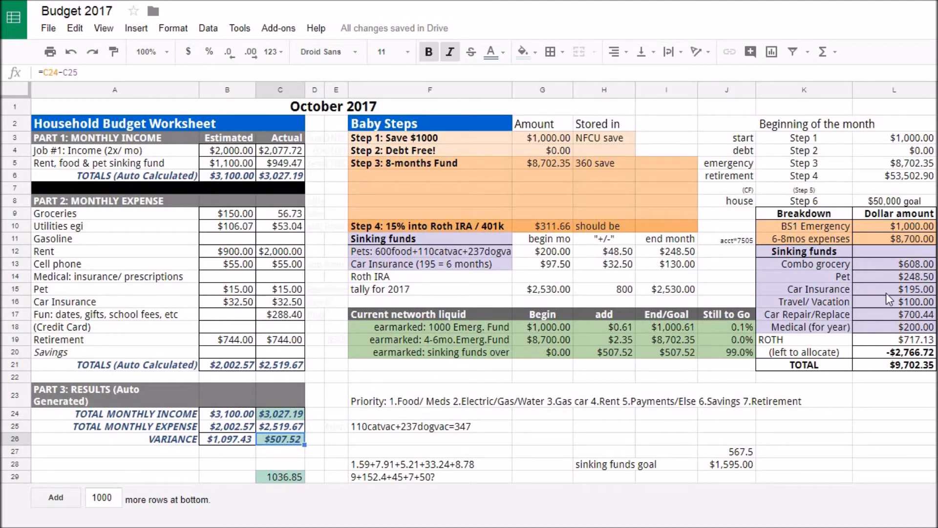
- Examine the sinking fund breakdown, pet vaccination note, 2017 Roth IRA tally, Step 4 and Step 6 goals, and actual Retirement amount
{"action": "left_click", "coordinate": [890, 265]}
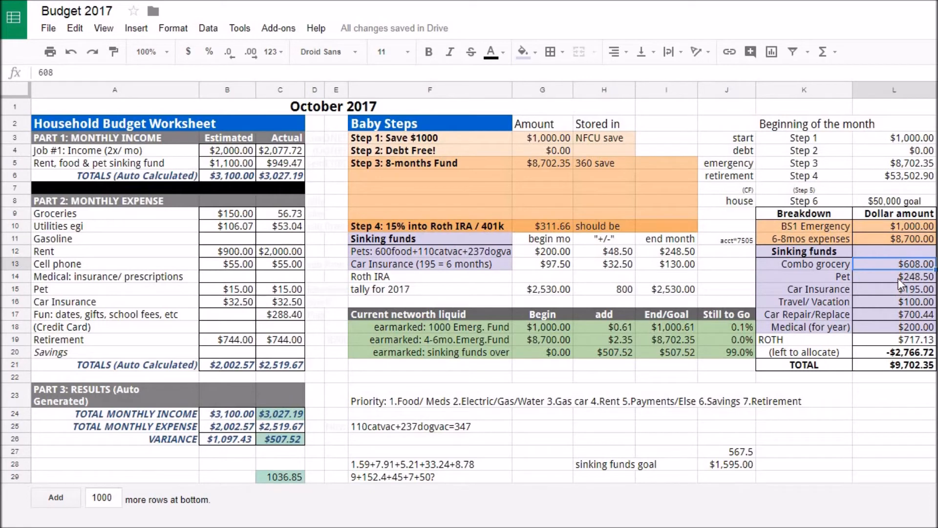
{"action": "left_click", "coordinate": [899, 278]}
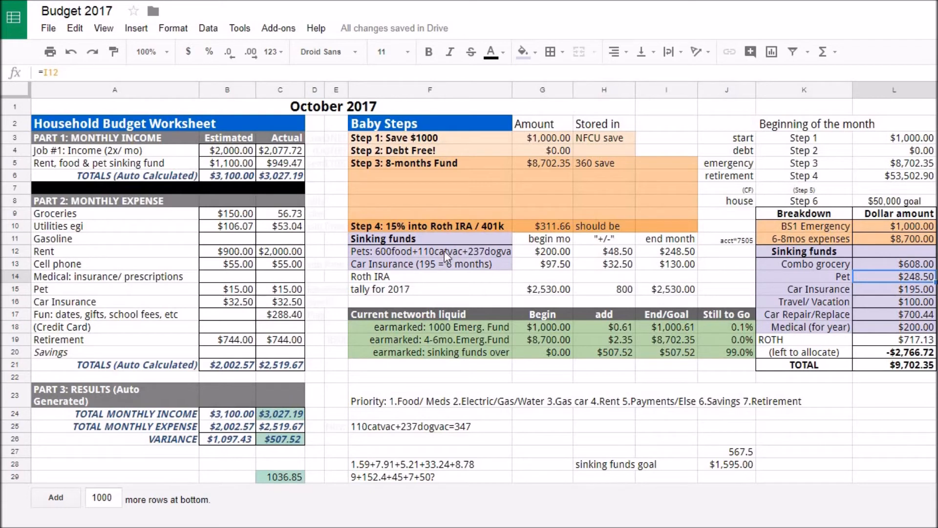
{"action": "left_click", "coordinate": [461, 430]}
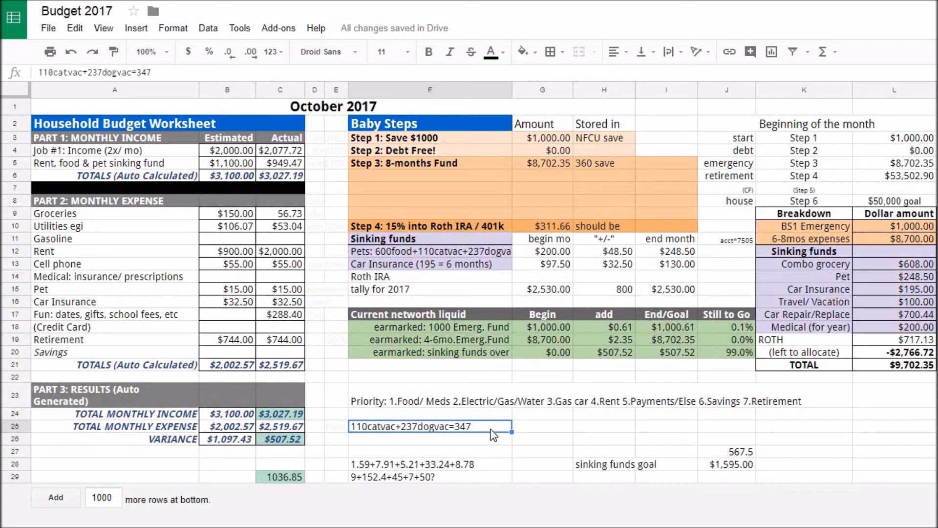
{"action": "left_click", "coordinate": [910, 276]}
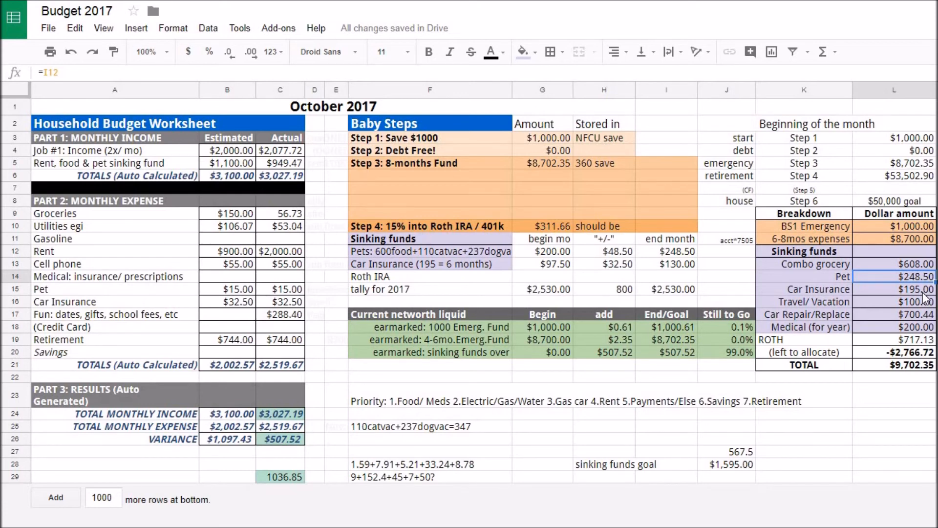
{"action": "left_click", "coordinate": [882, 318]}
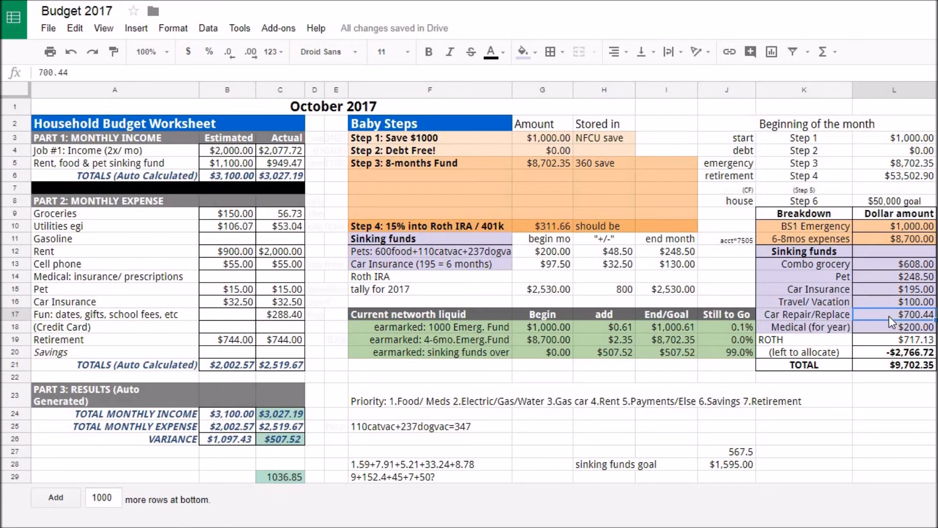
{"action": "left_click", "coordinate": [623, 294]}
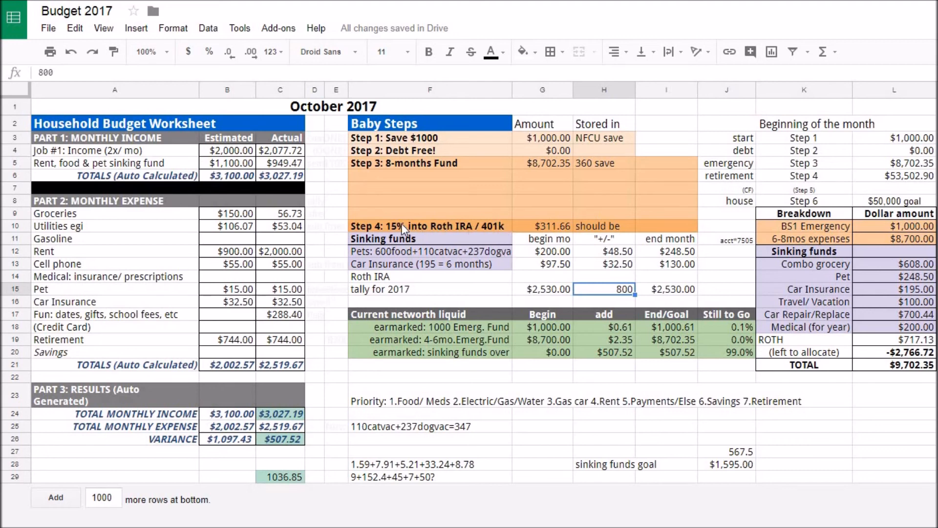
{"action": "left_click", "coordinate": [388, 225]}
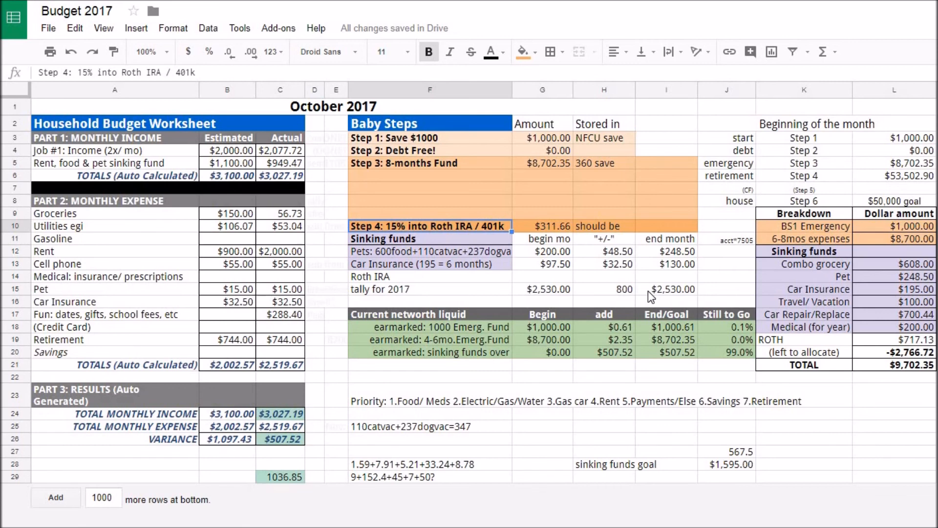
{"action": "left_click", "coordinate": [880, 201]}
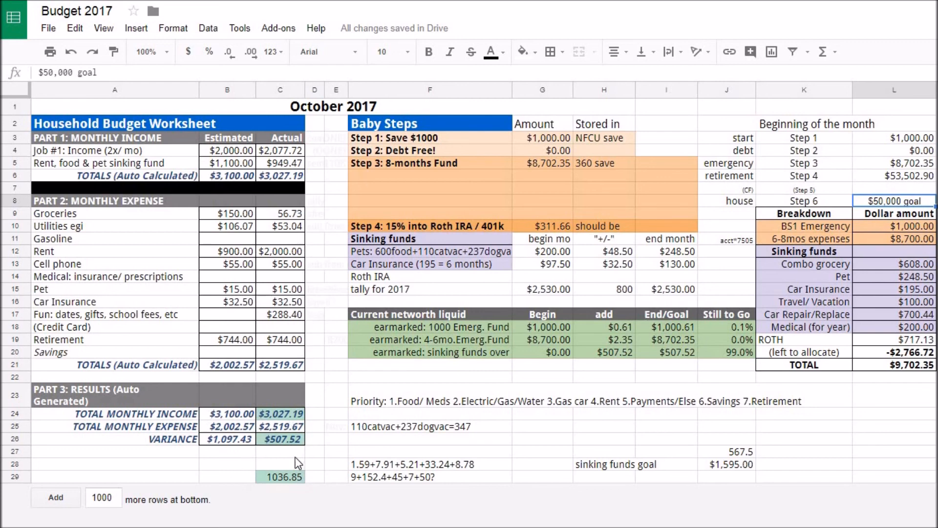
{"action": "left_click", "coordinate": [284, 338]}
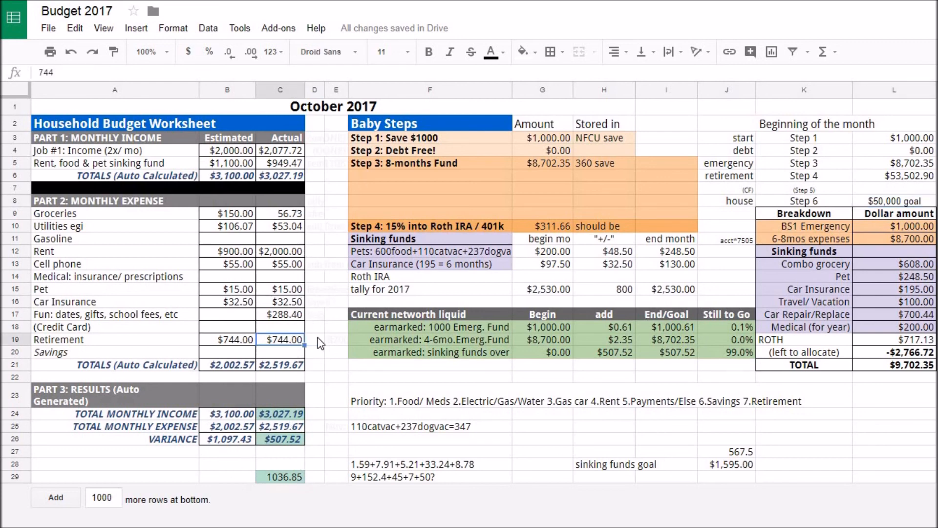